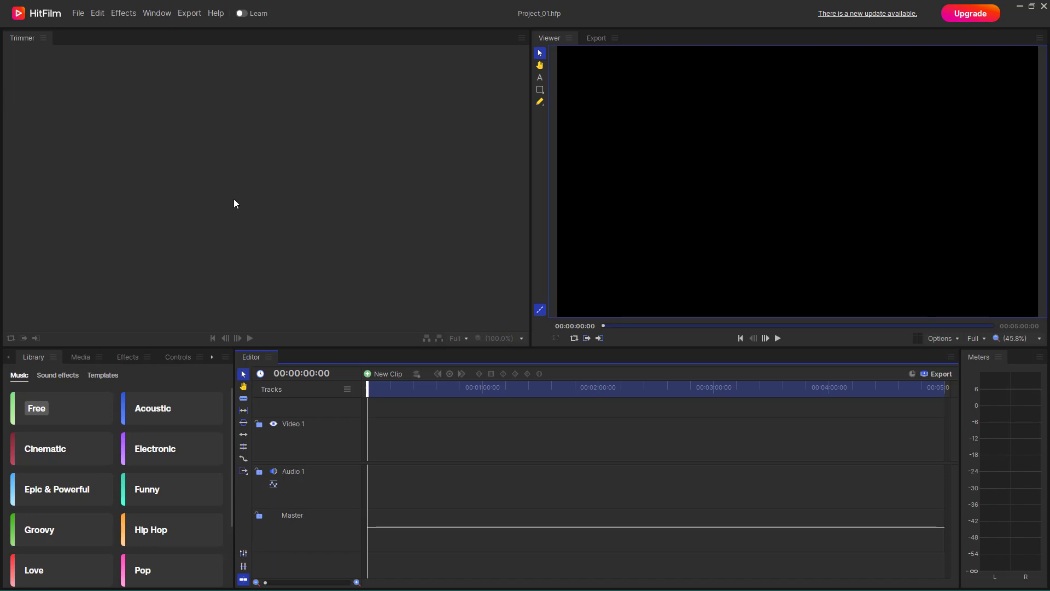
# Switch the interface to the 360 Video Editing workspace
pyautogui.click(162, 17)
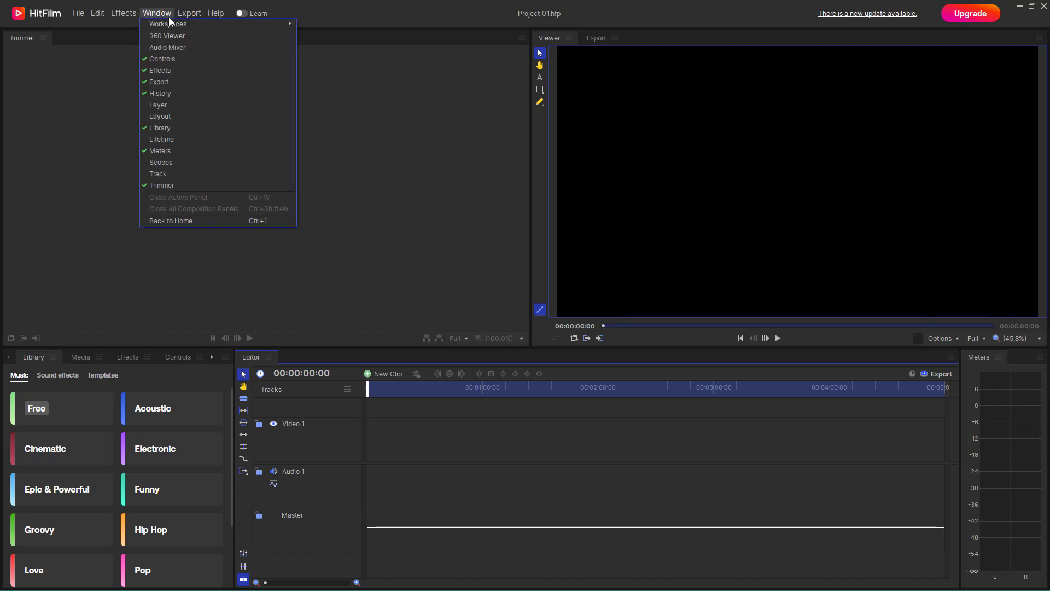
pyautogui.moveTo(162, 23)
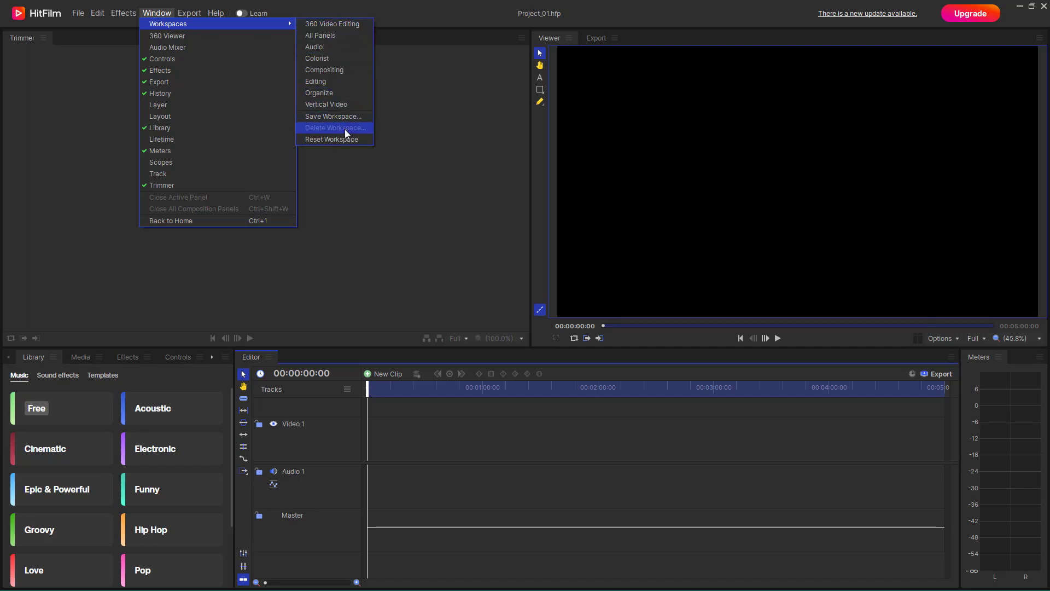
pyautogui.click(335, 24)
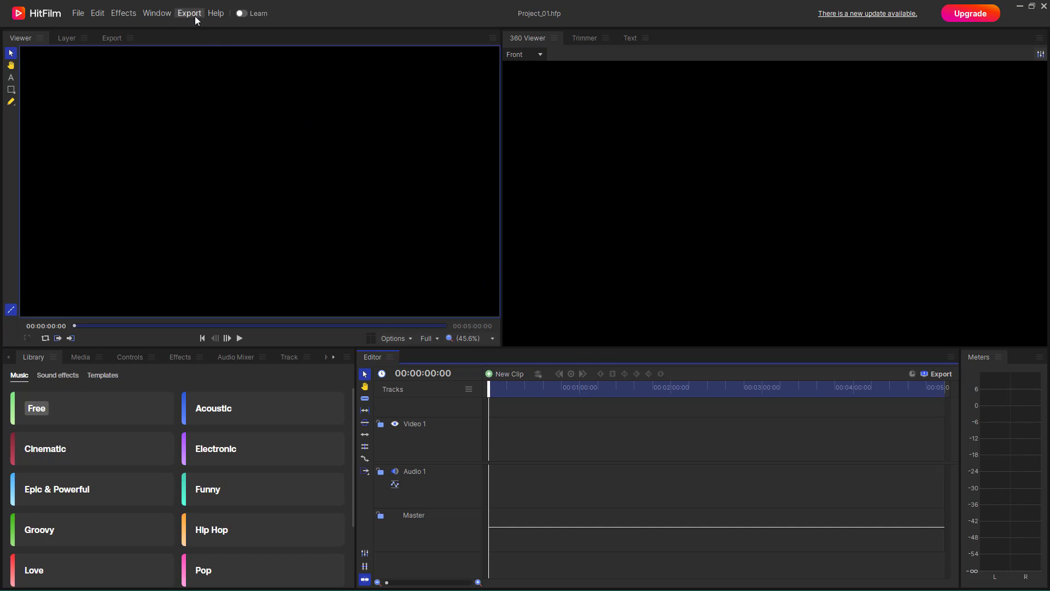
# Switch to the Audio workspace and bring its Scopes panel to the front
pyautogui.click(167, 14)
pyautogui.moveTo(175, 24)
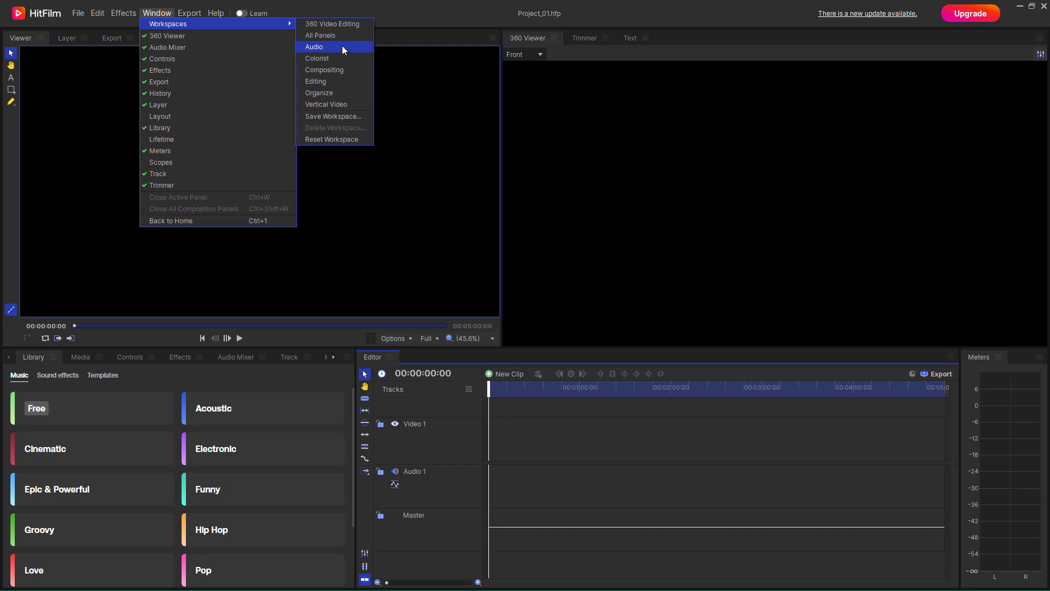
pyautogui.click(343, 47)
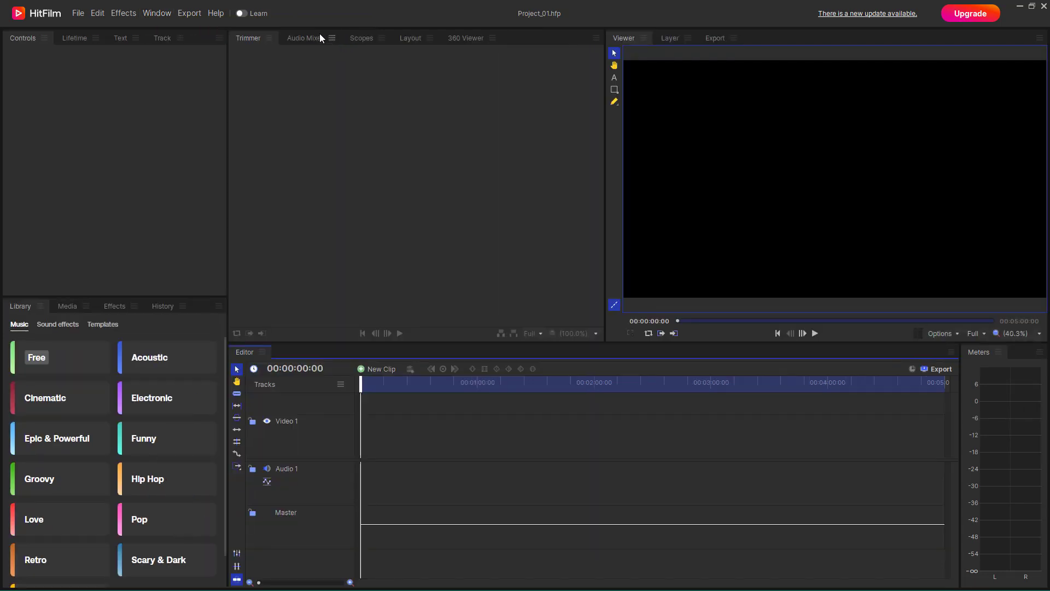
pyautogui.click(361, 37)
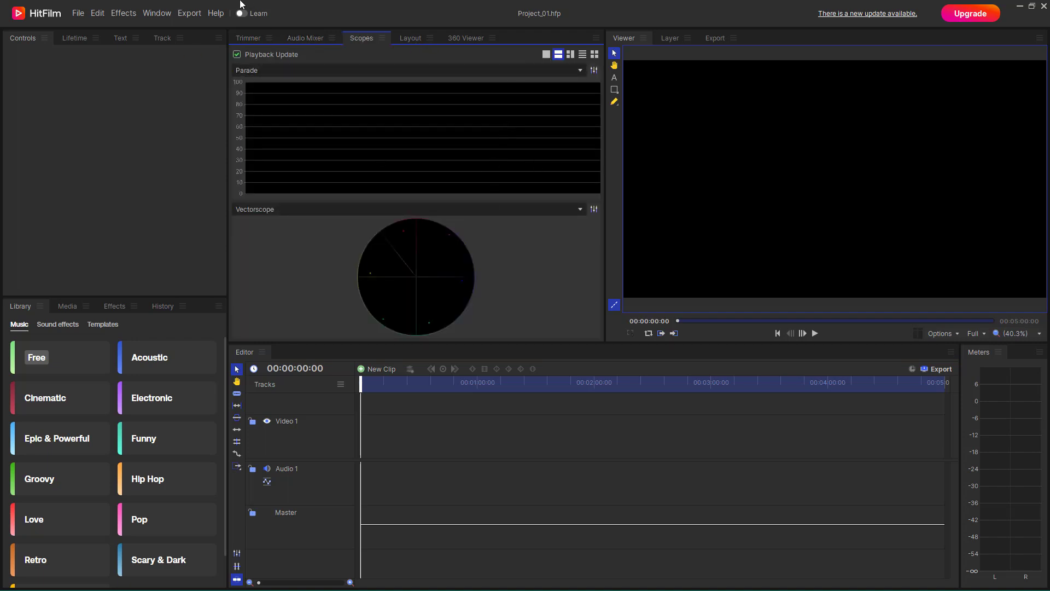
# Reapply the Audio workspace layout
pyautogui.click(164, 14)
pyautogui.moveTo(175, 24)
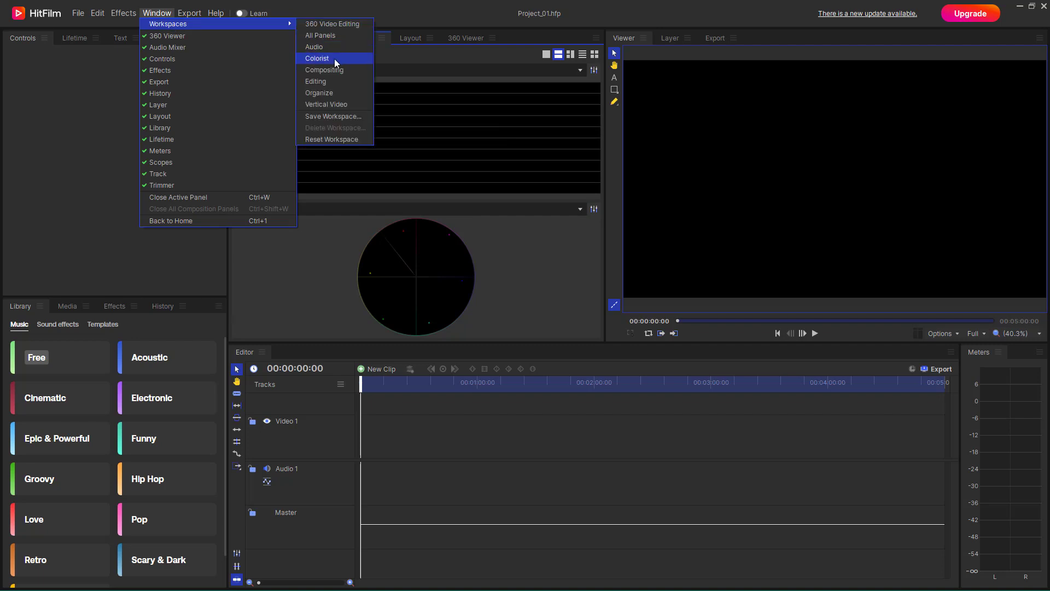
pyautogui.click(333, 47)
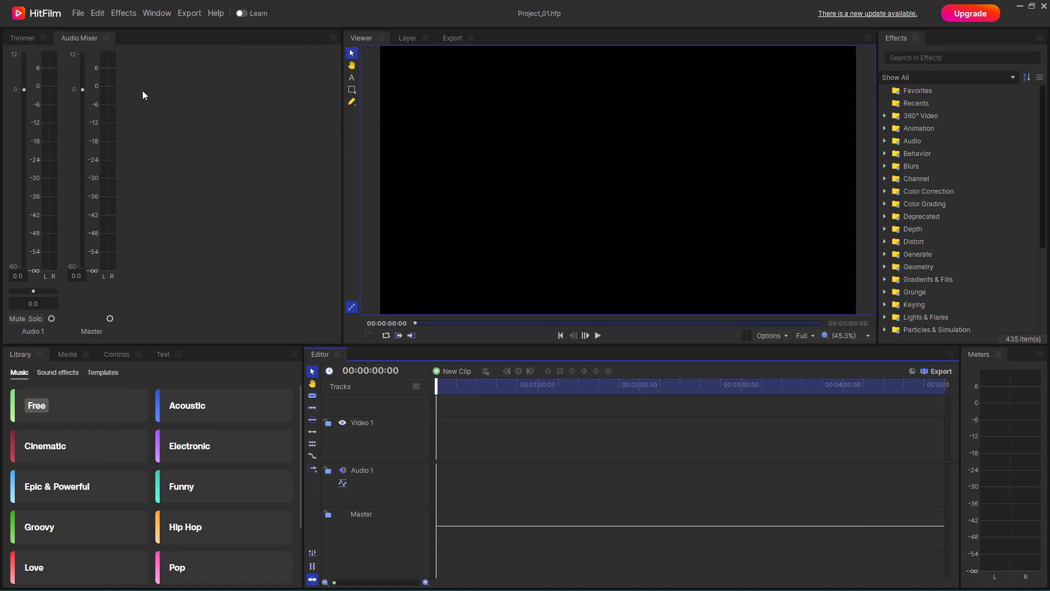
# Switch the interface to the Colorist workspace
pyautogui.click(190, 14)
pyautogui.moveTo(167, 15)
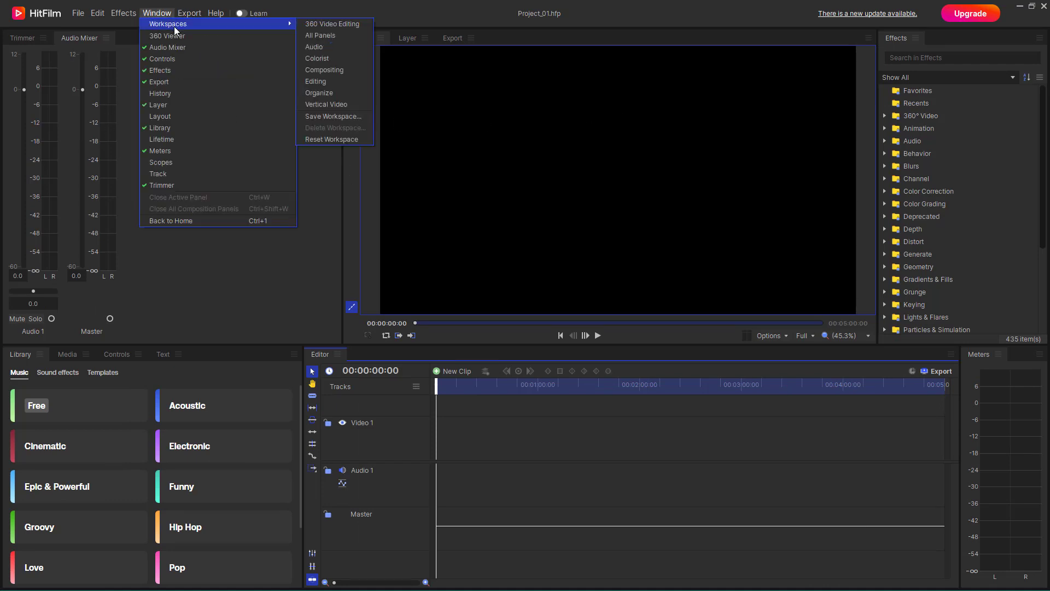
pyautogui.click(344, 59)
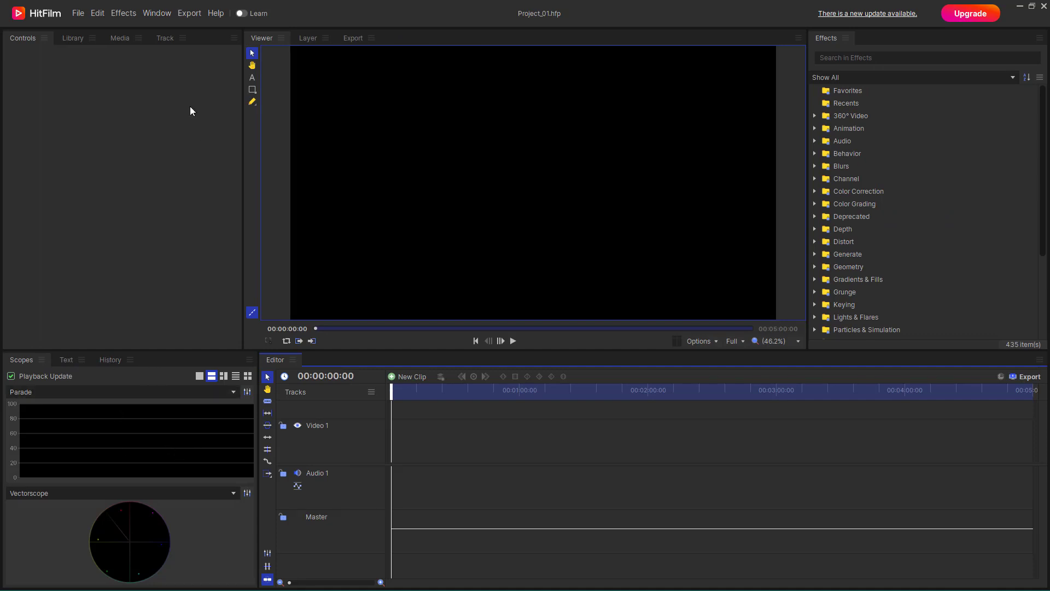
# Switch the interface to the Compositing workspace
pyautogui.click(162, 16)
pyautogui.moveTo(163, 24)
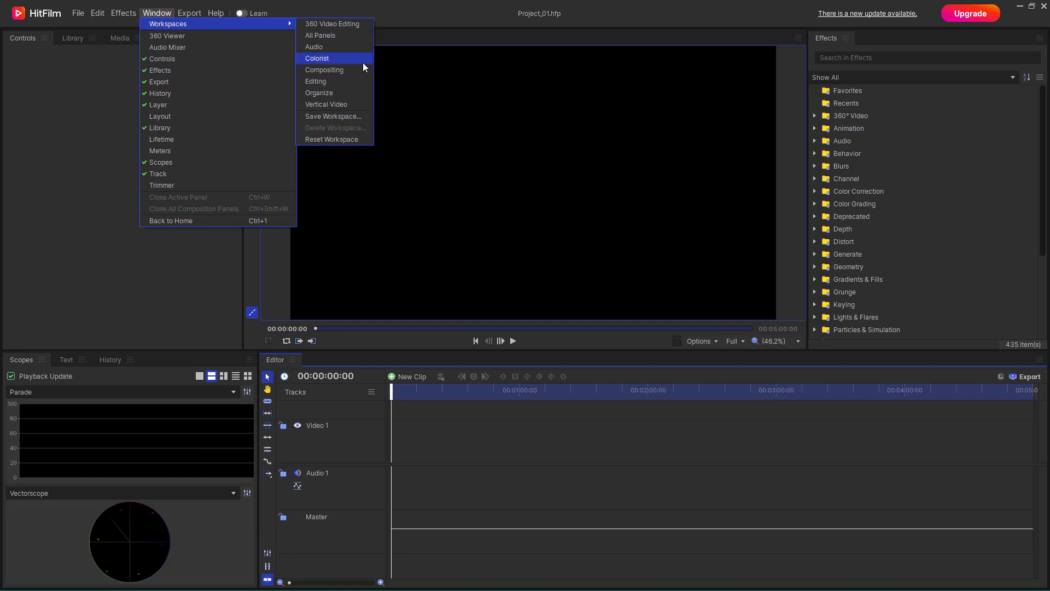
pyautogui.click(345, 72)
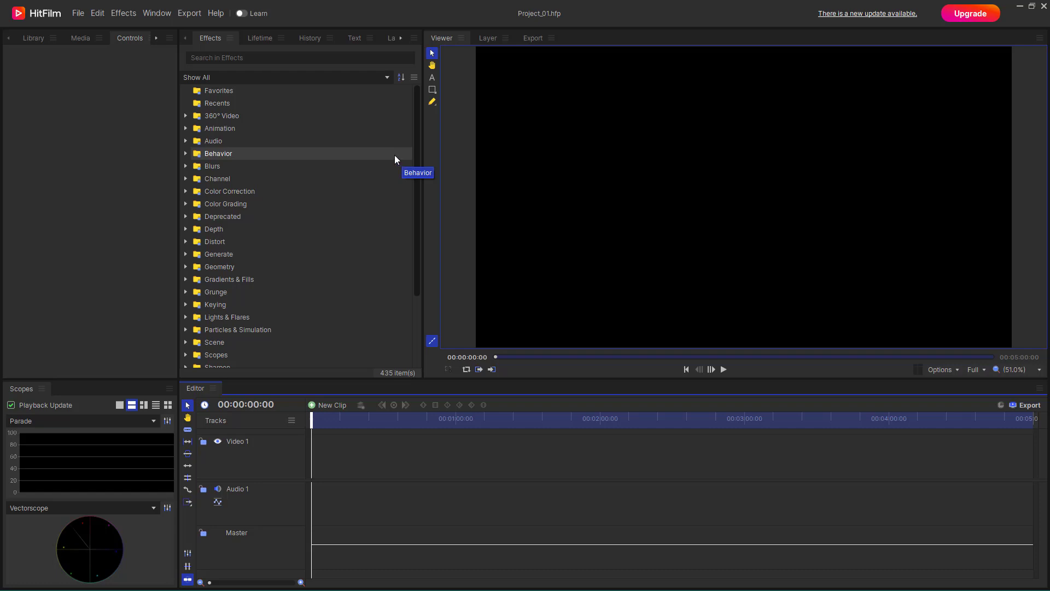
# Switch the interface to the Editing workspace
pyautogui.click(162, 14)
pyautogui.moveTo(159, 26)
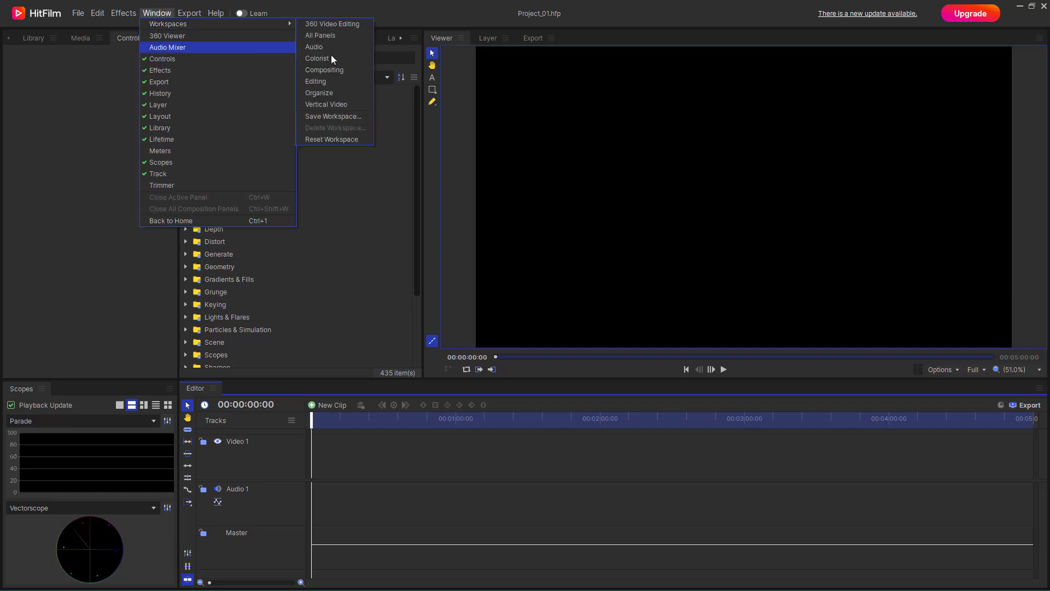
pyautogui.click(327, 81)
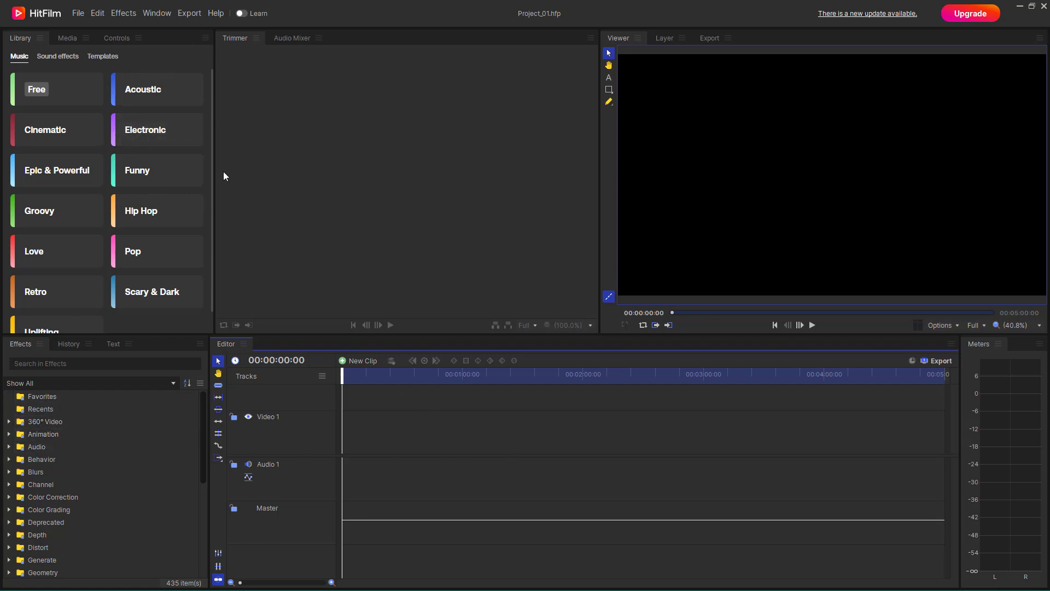
# Switch to the Organize workspace and show its Media panel
pyautogui.click(169, 18)
pyautogui.moveTo(181, 24)
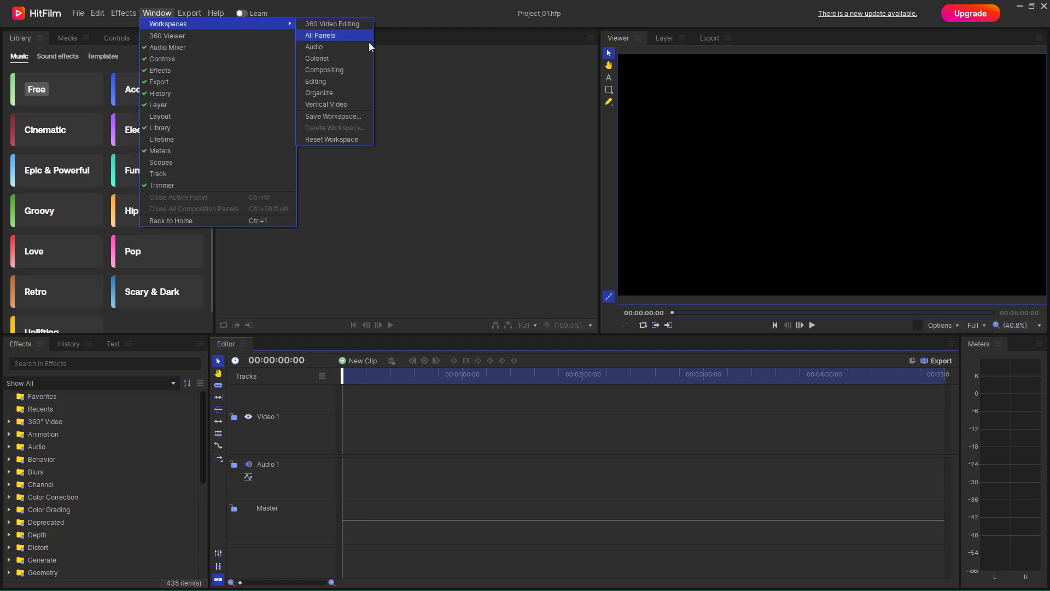
pyautogui.click(322, 93)
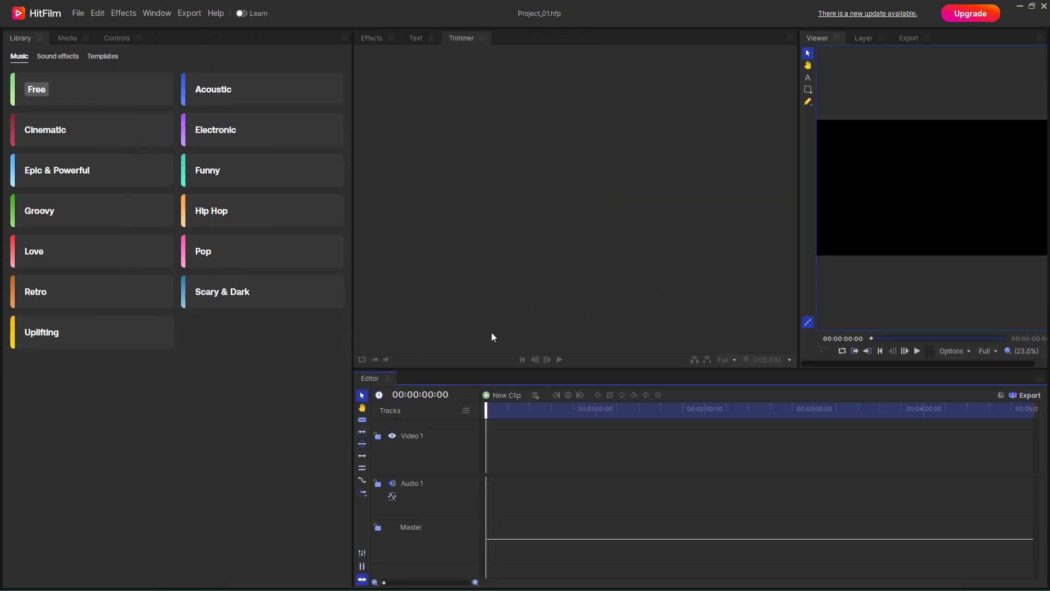
pyautogui.click(69, 39)
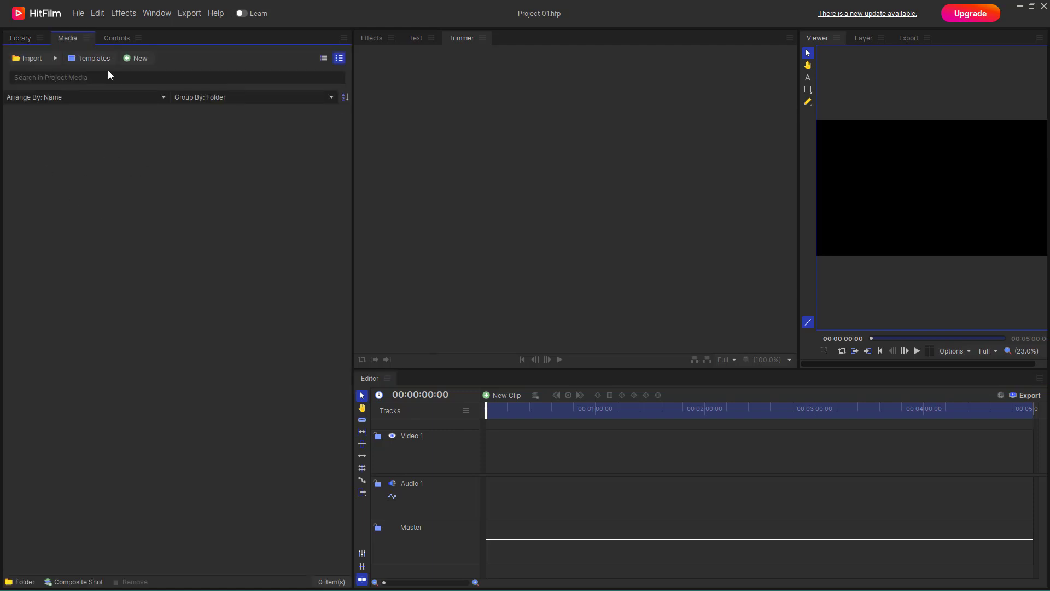
# Switch the interface to the Vertical Video workspace
pyautogui.click(192, 15)
pyautogui.moveTo(163, 15)
pyautogui.moveTo(230, 25)
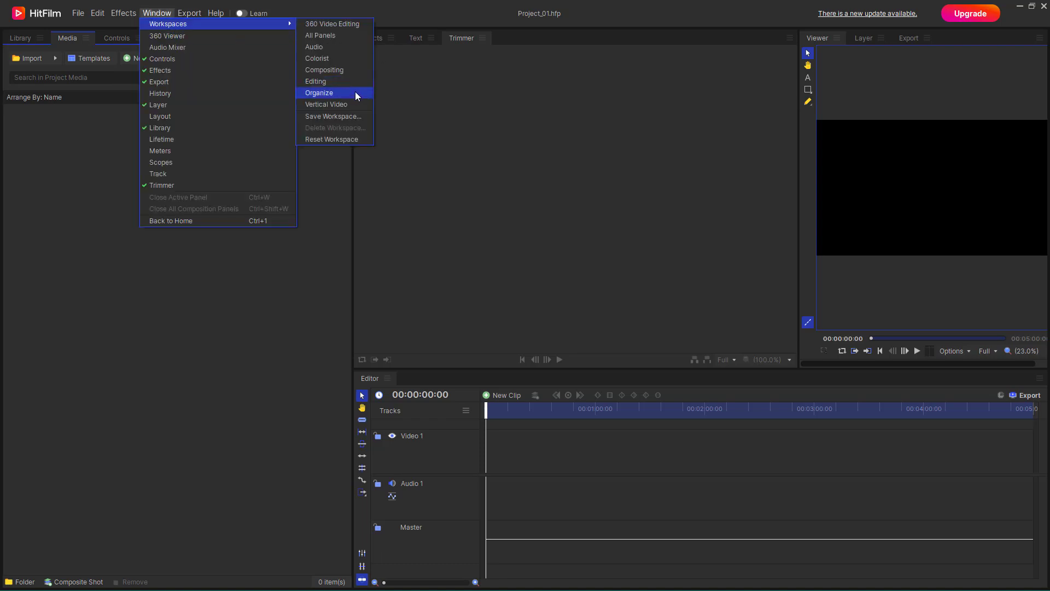
pyautogui.click(344, 105)
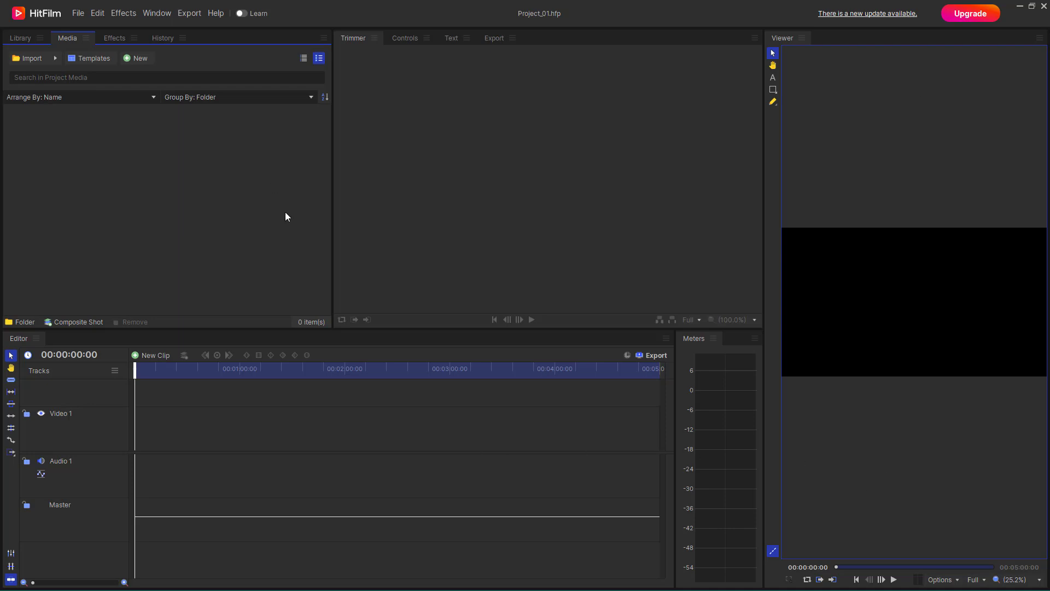
pyautogui.click(163, 20)
pyautogui.moveTo(165, 23)
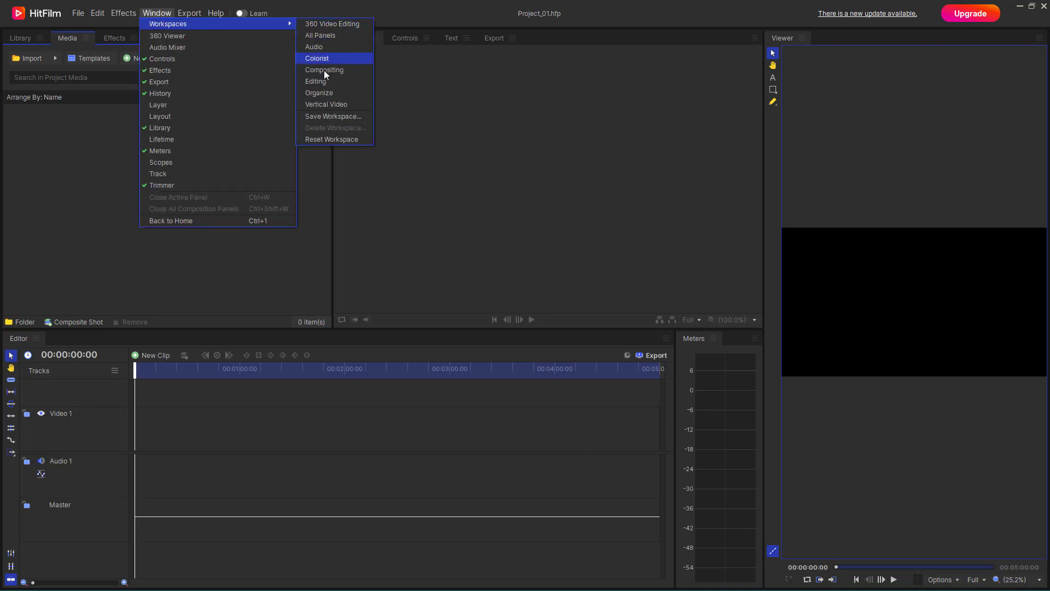
pyautogui.click(412, 263)
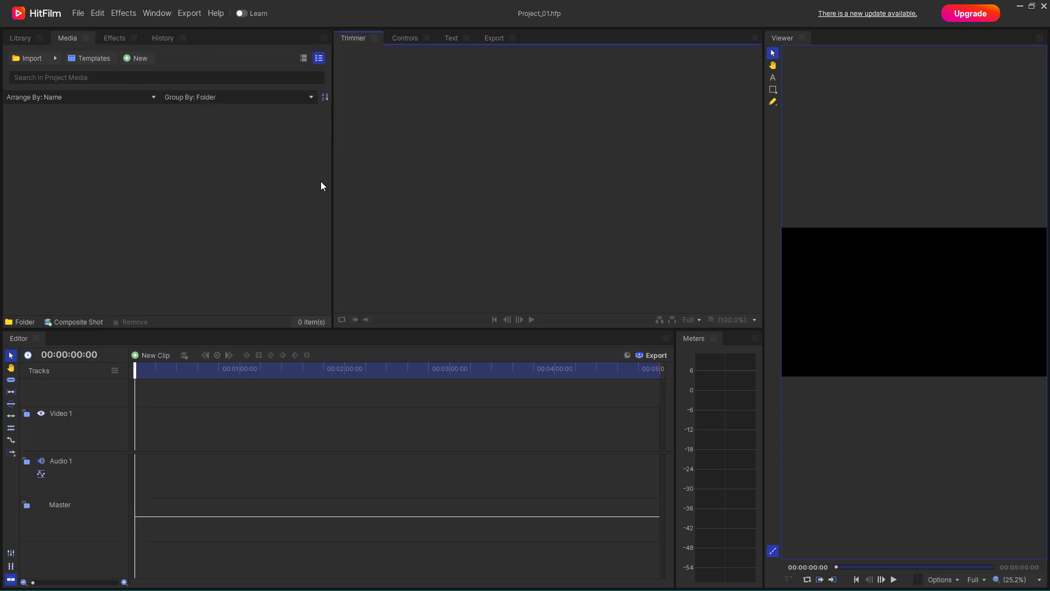
# Rearrange the panels: dock Controls beside Media and move Trimmer above the Viewer
pyautogui.moveTo(406, 39); pyautogui.dragTo(348, 111)
pyautogui.moveTo(396, 40); pyautogui.dragTo(206, 202)
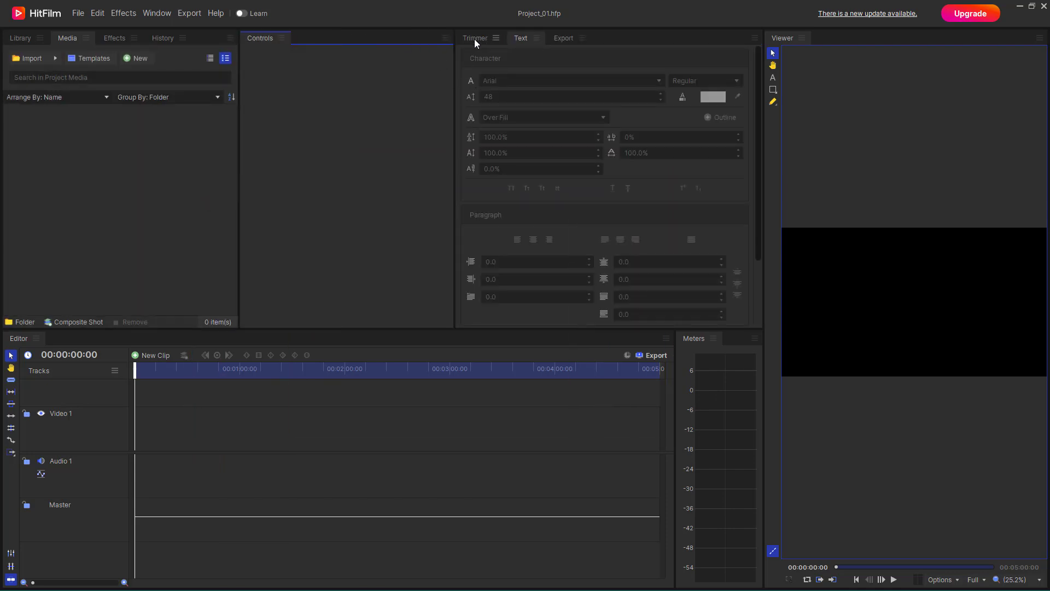
pyautogui.moveTo(475, 38); pyautogui.dragTo(902, 291)
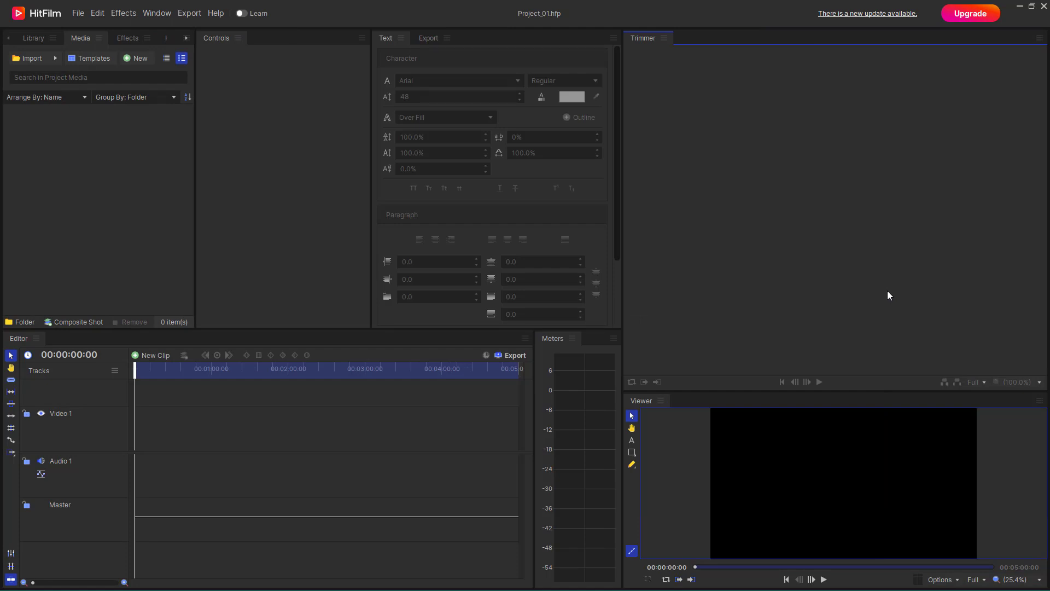
# Save the current layout as a new workspace named TutorTube Custom
pyautogui.click(167, 14)
pyautogui.moveTo(165, 23)
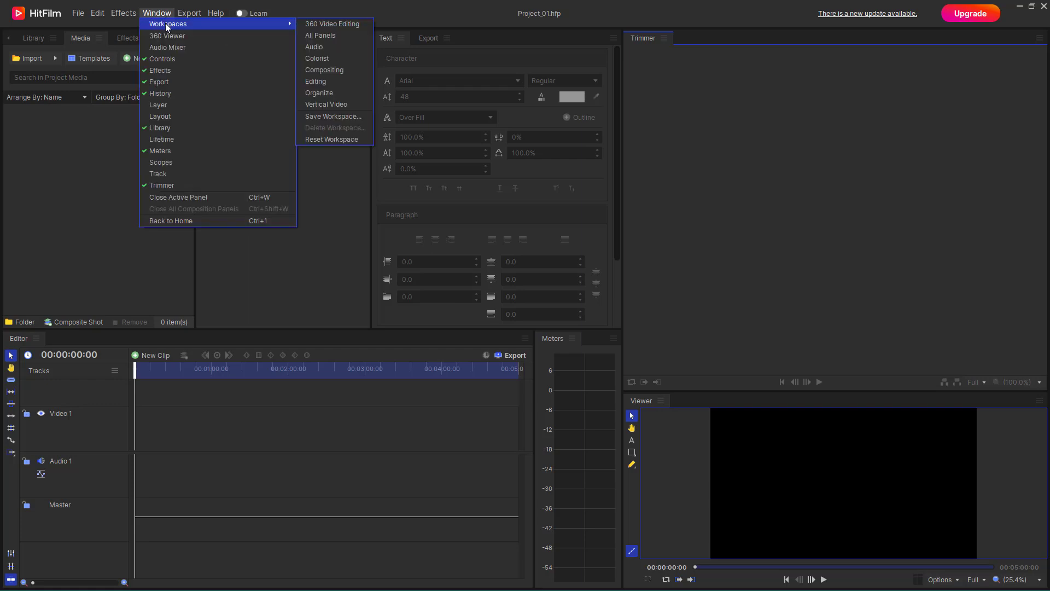
pyautogui.click(334, 117)
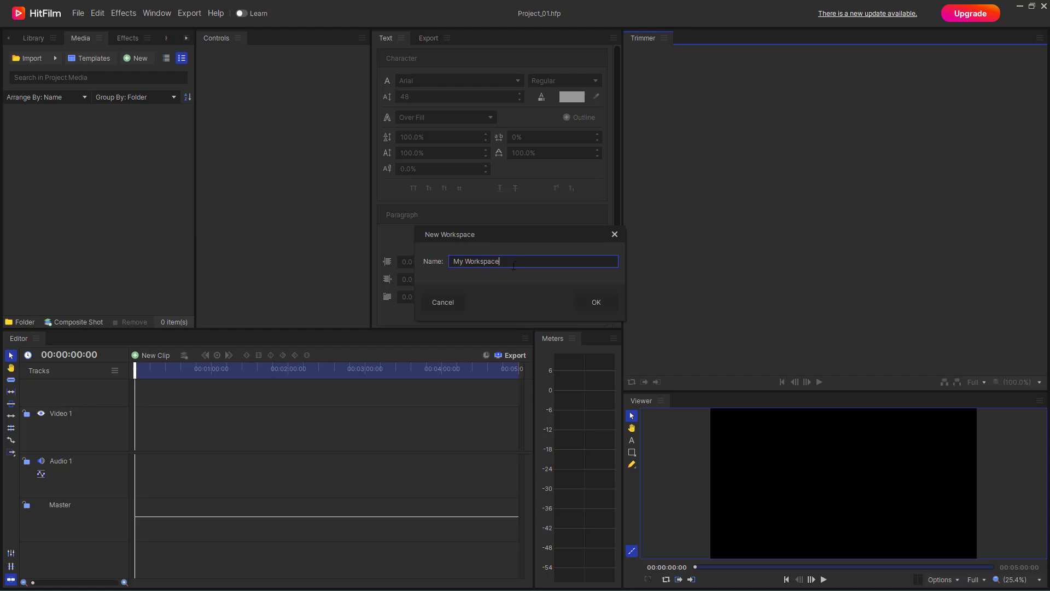
pyautogui.moveTo(512, 267); pyautogui.dragTo(339, 261)
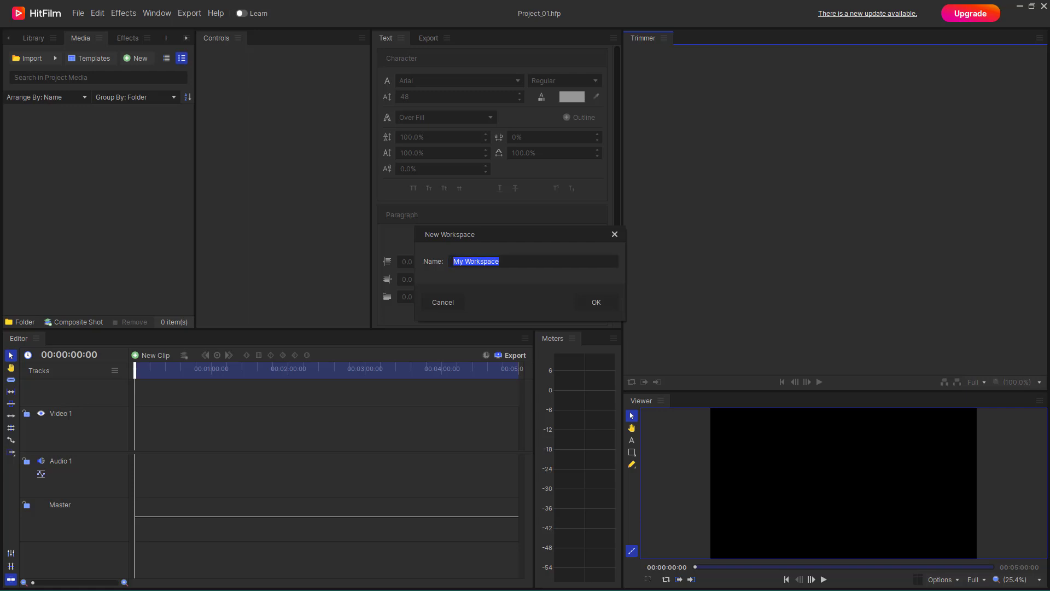
pyautogui.moveTo(529, 265); pyautogui.dragTo(322, 262)
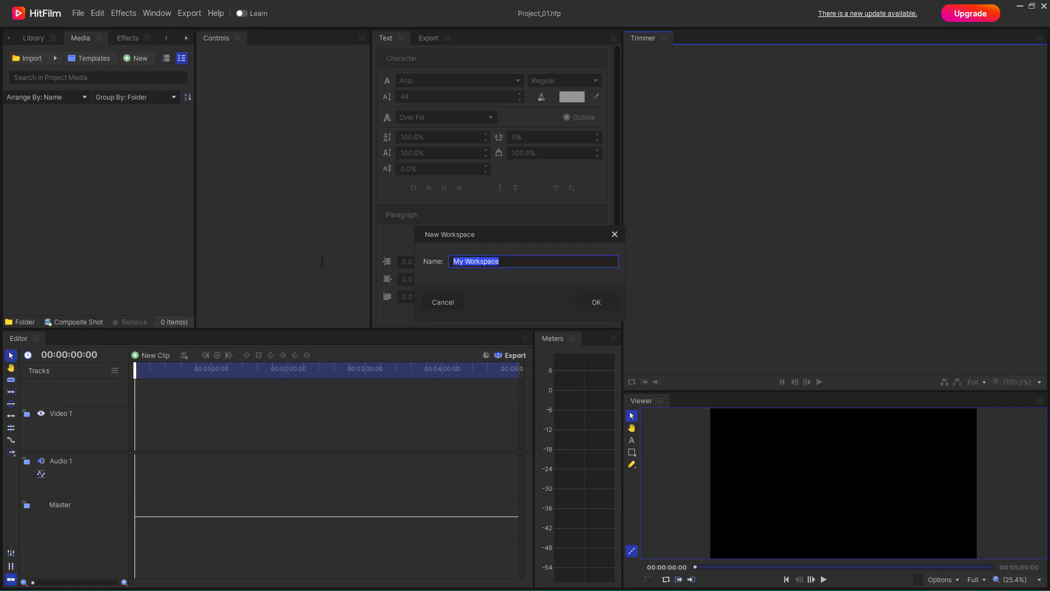
pyautogui.write('TutorTube Custom')
pyautogui.click(600, 304)
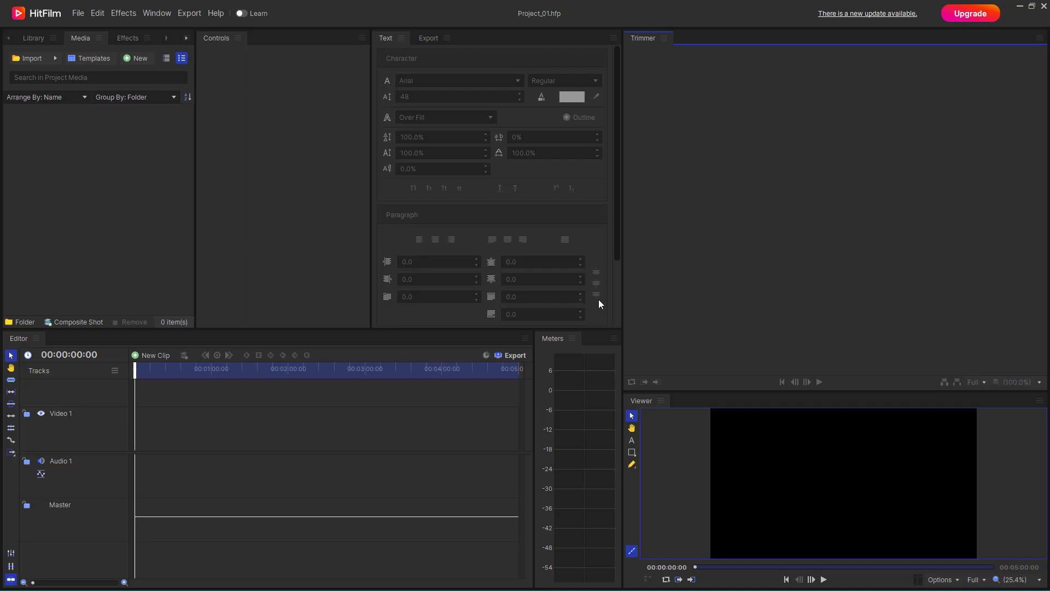
# Switch the interface to the Compositing workspace
pyautogui.click(165, 15)
pyautogui.moveTo(175, 23)
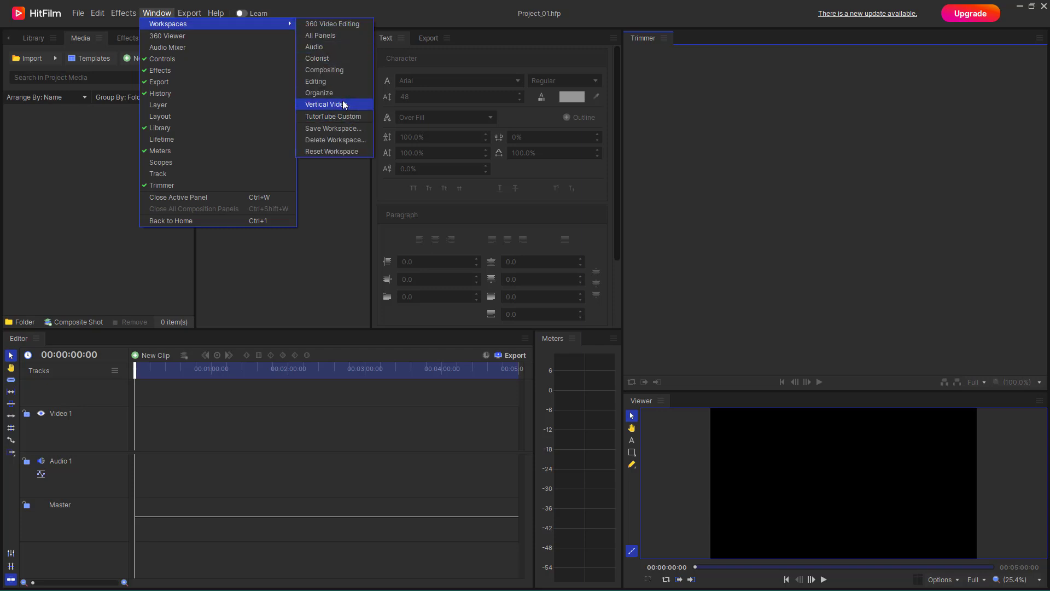
pyautogui.click(334, 69)
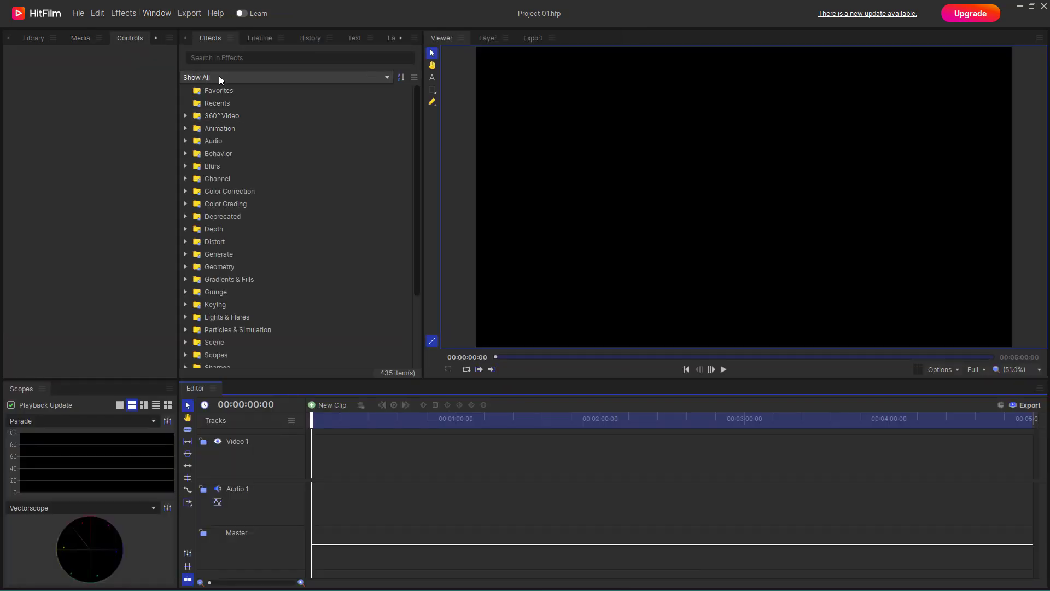
# Switch back to the saved TutorTube Custom workspace
pyautogui.click(163, 15)
pyautogui.moveTo(164, 23)
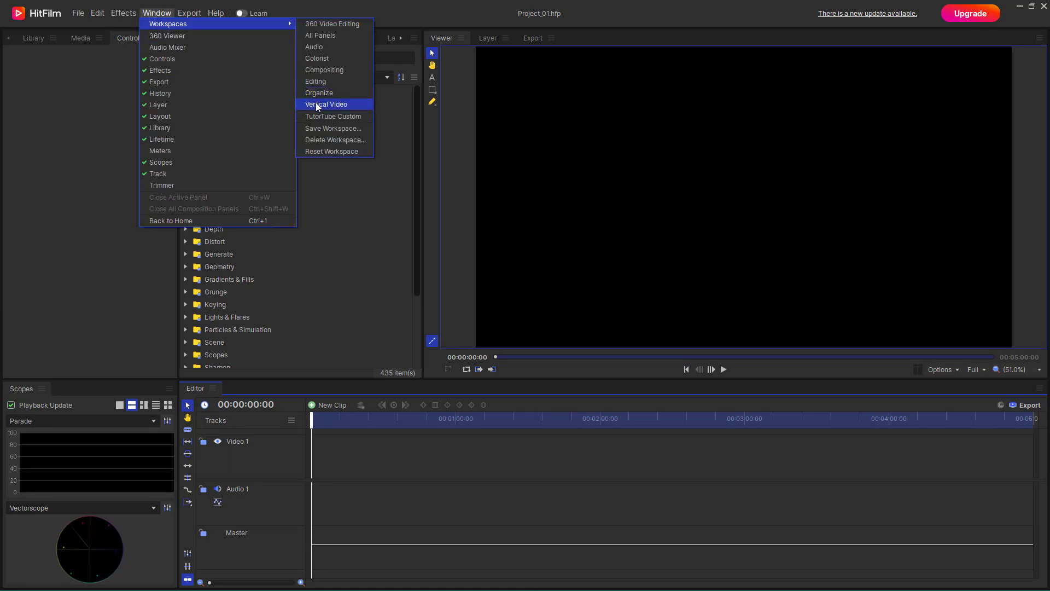
pyautogui.click(326, 116)
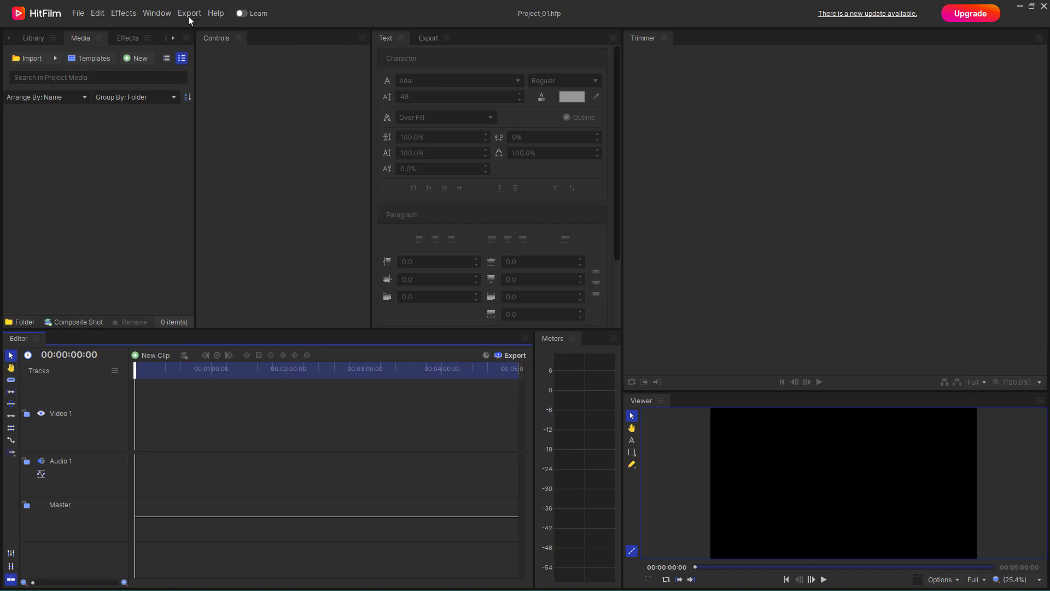
# Reset the workspace to its default layout
pyautogui.click(157, 13)
pyautogui.moveTo(181, 23)
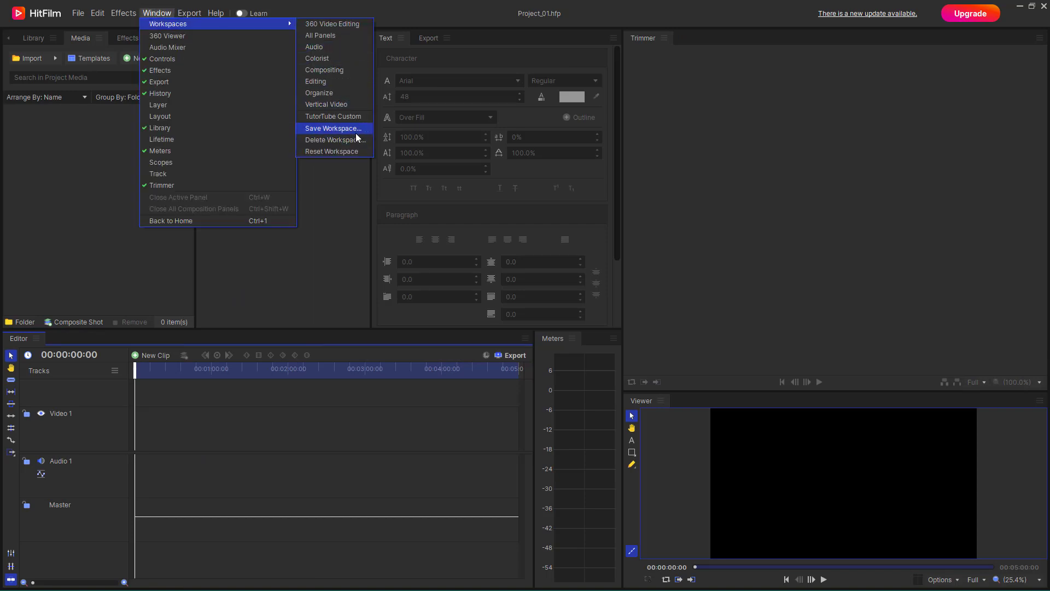
pyautogui.click(347, 151)
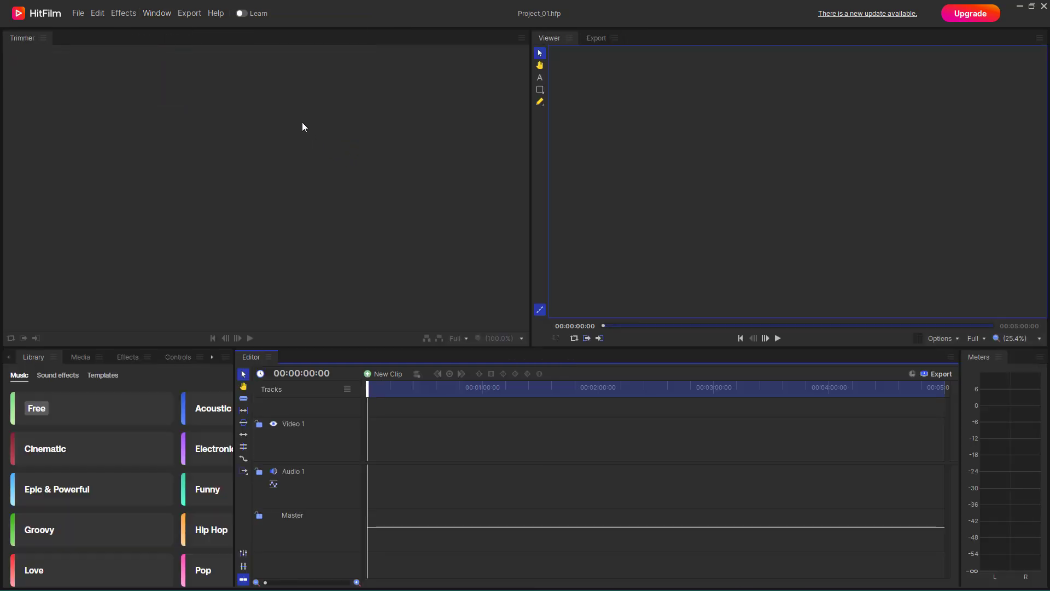
# Delete the TutorTube Custom workspace permanently
pyautogui.click(189, 13)
pyautogui.moveTo(157, 13)
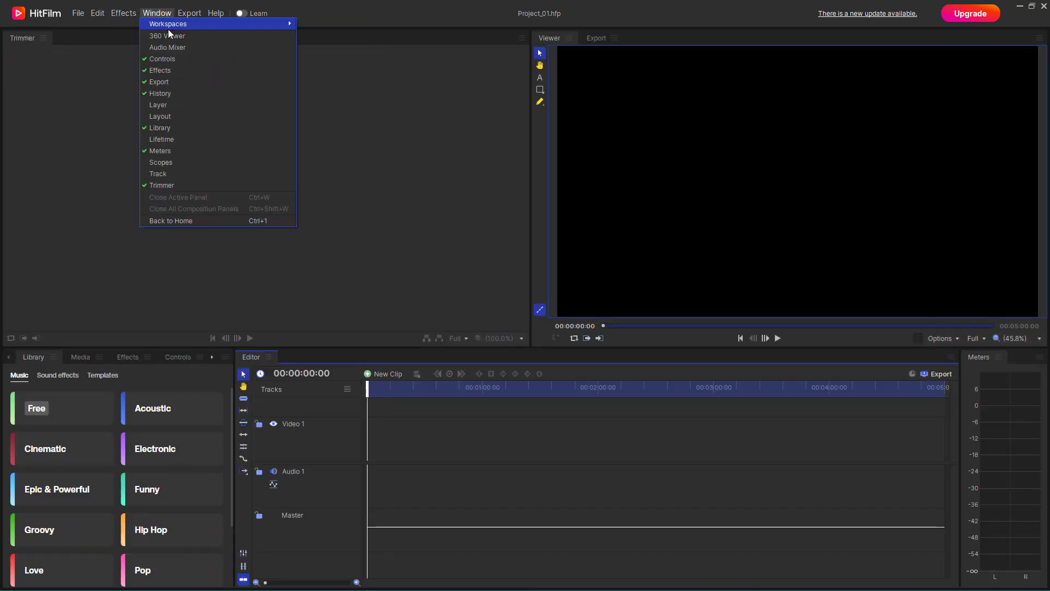
pyautogui.click(344, 140)
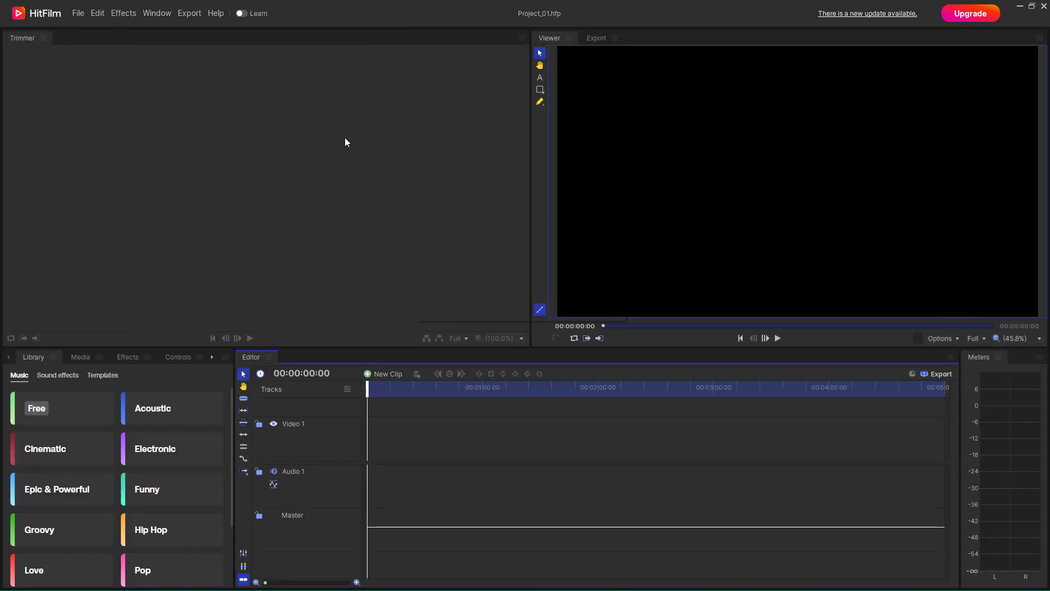
pyautogui.click(531, 261)
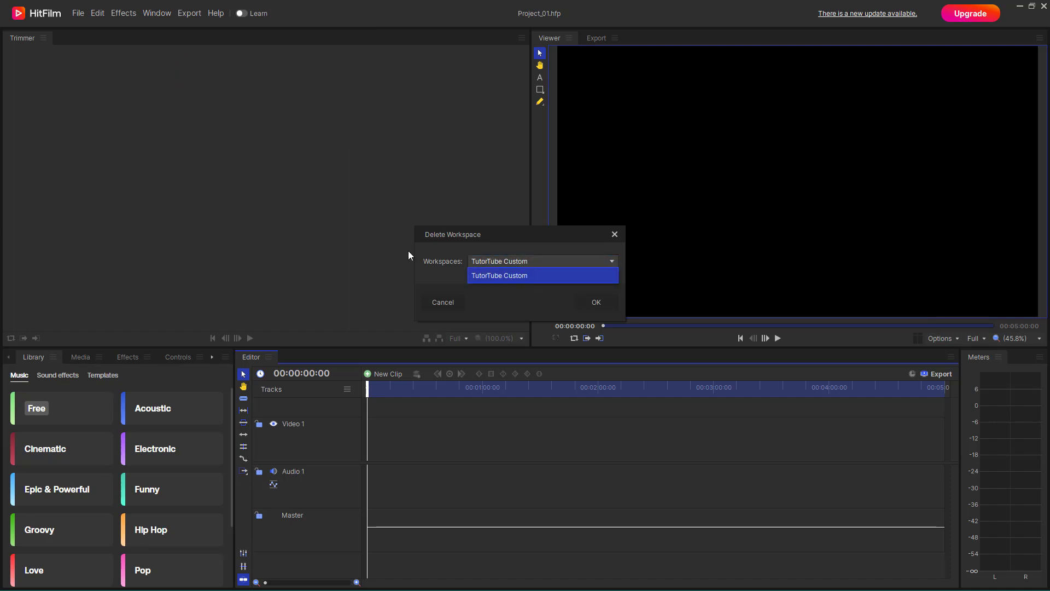
pyautogui.click(499, 275)
pyautogui.click(588, 302)
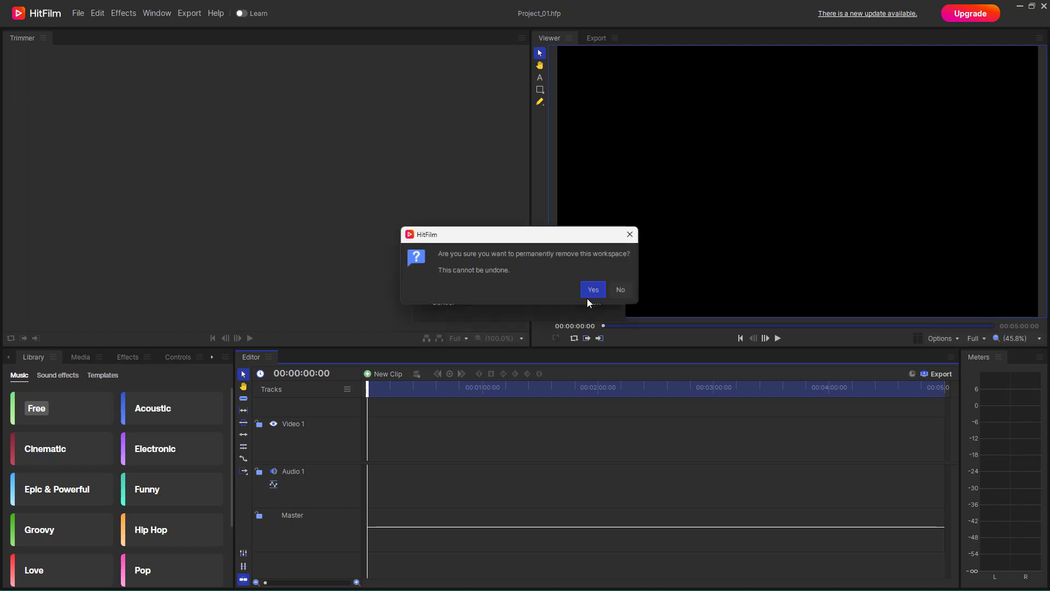
pyautogui.click(591, 289)
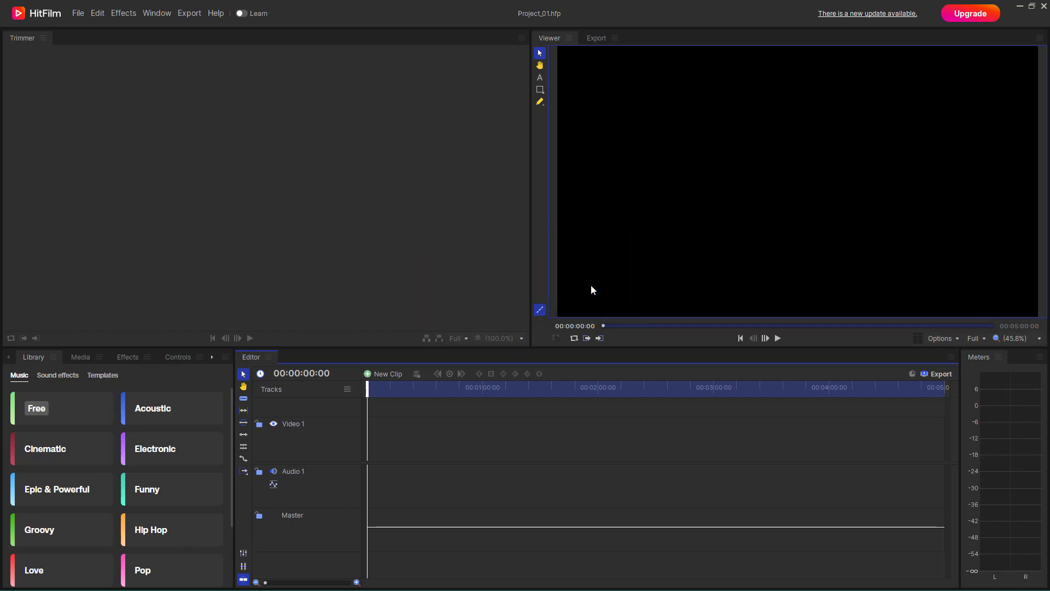